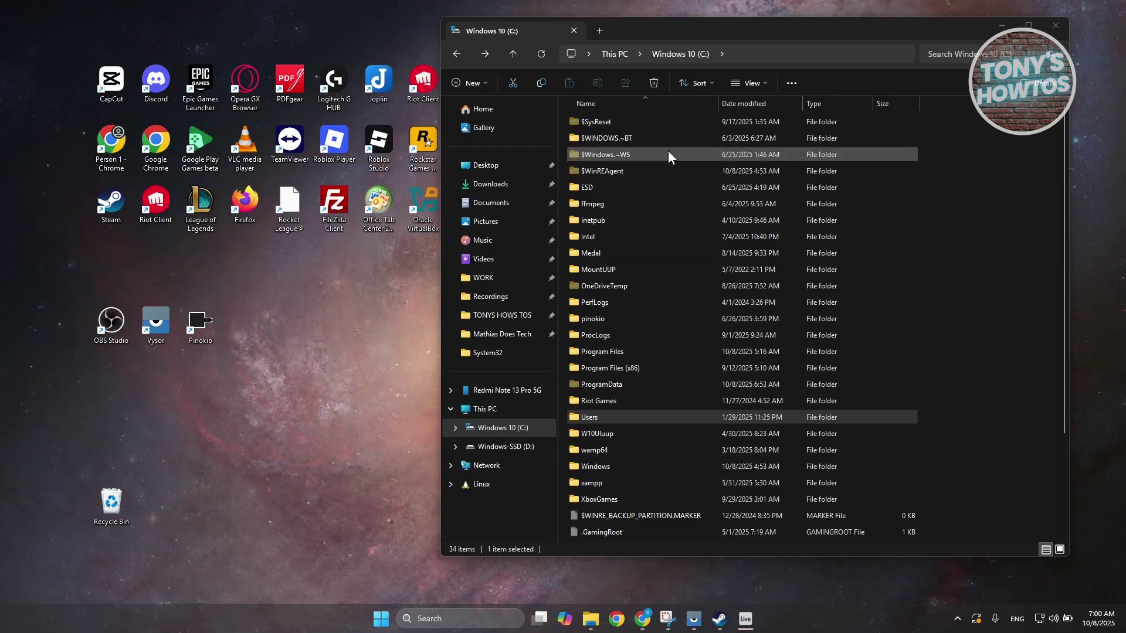
Open C:\Users, inspect the profile folders' context menus, then close File Explorer
double_click(621, 417)
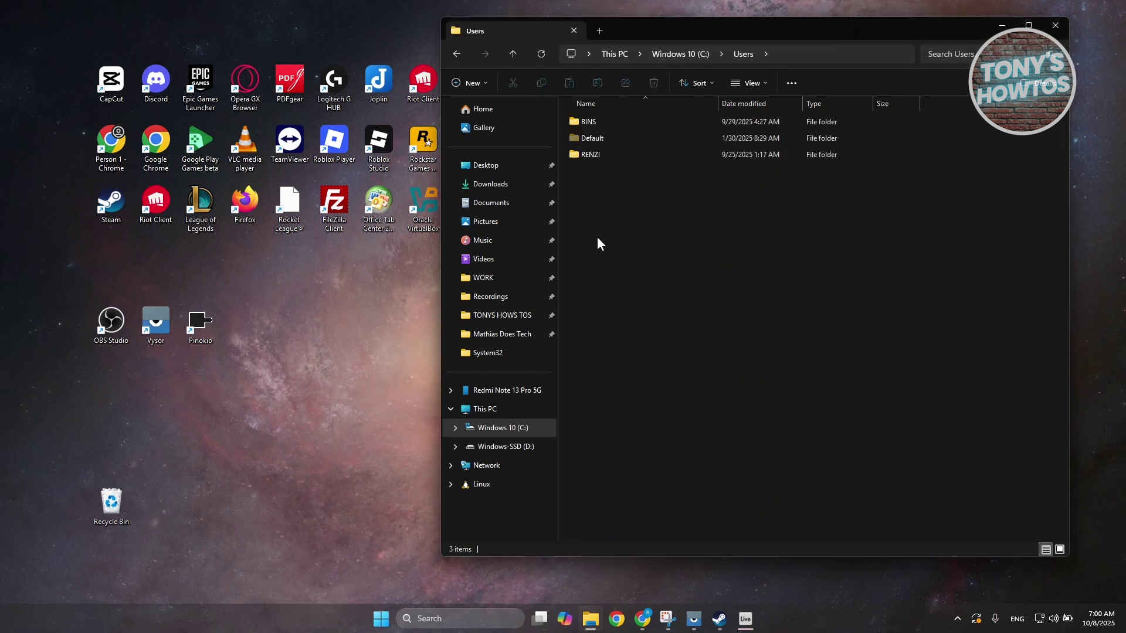
right_click(607, 158)
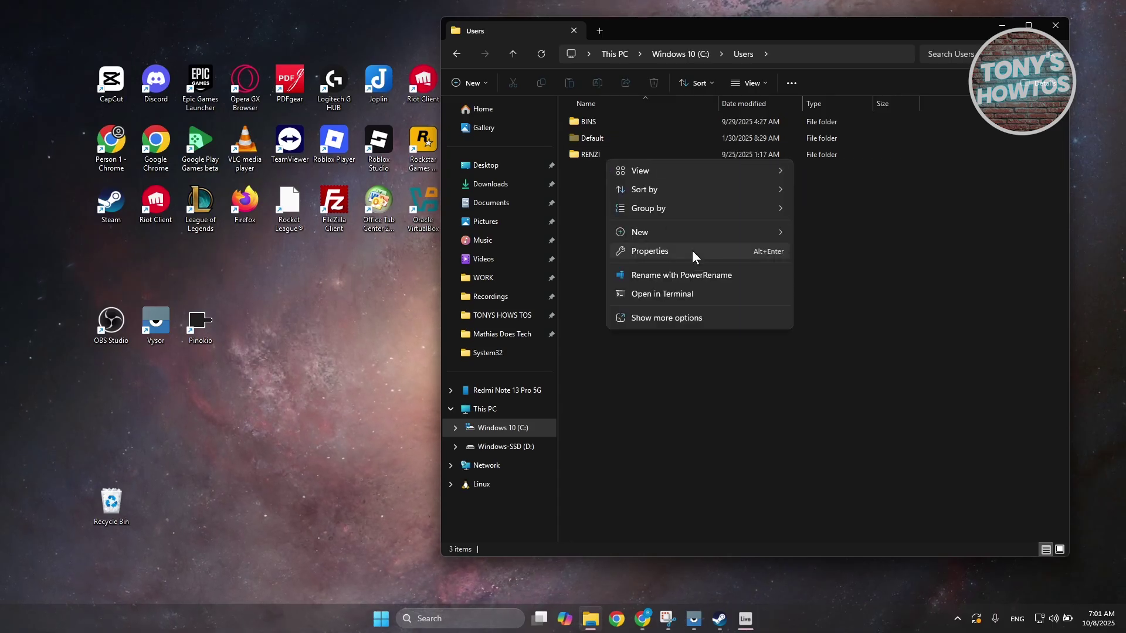
right_click(586, 147)
click(580, 153)
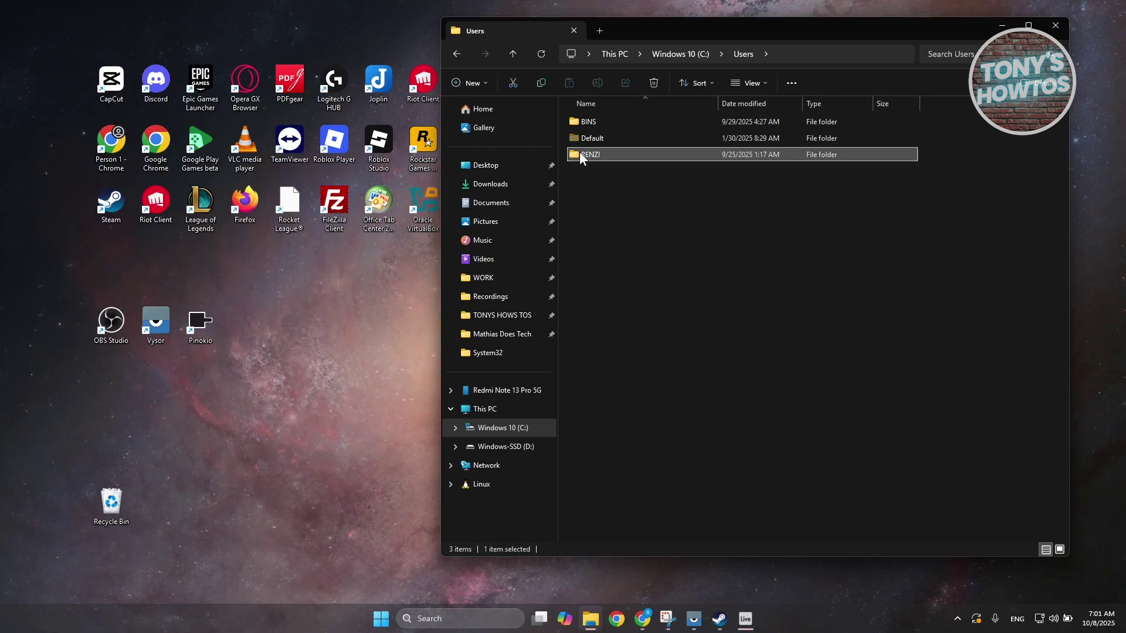
right_click(580, 153)
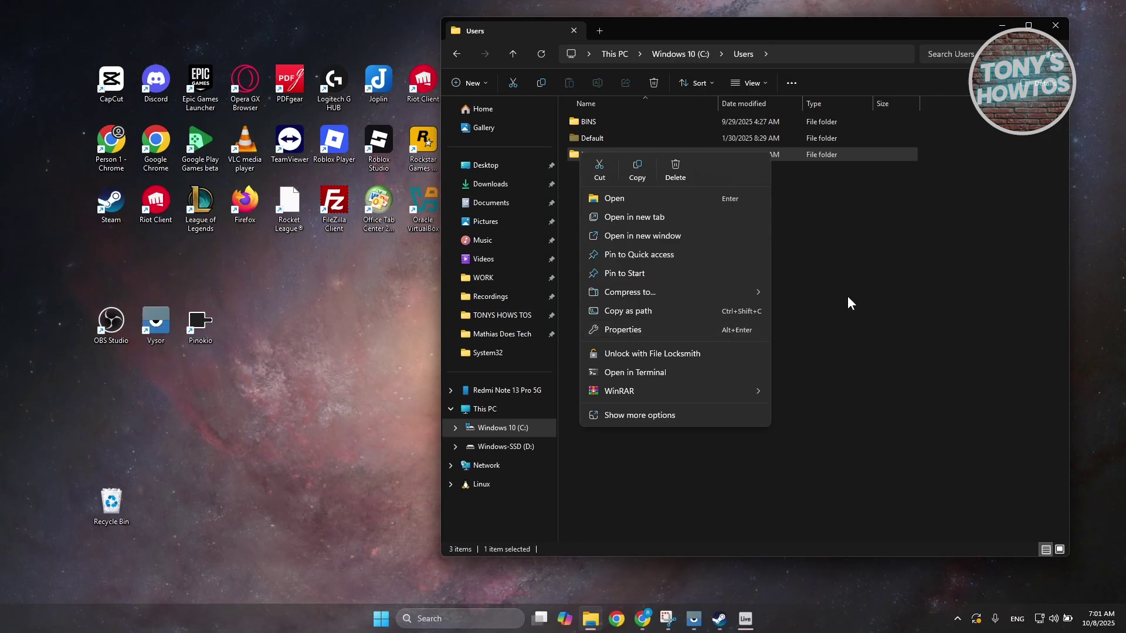
click(848, 328)
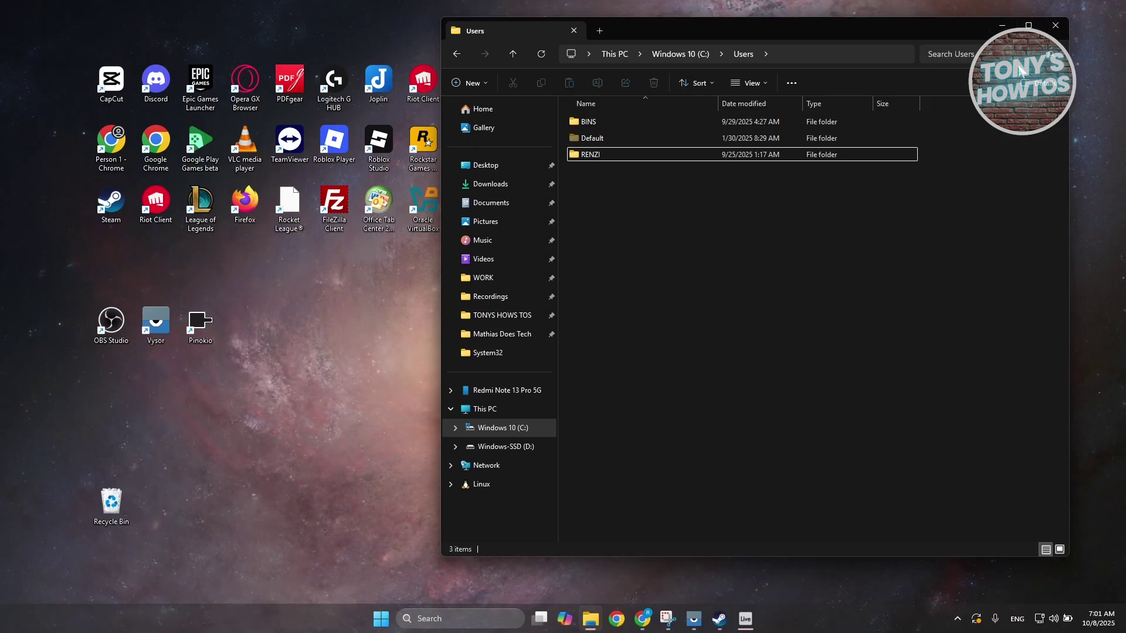
click(1055, 27)
Search for 'settings' from the taskbar and launch the Settings app
click(478, 622)
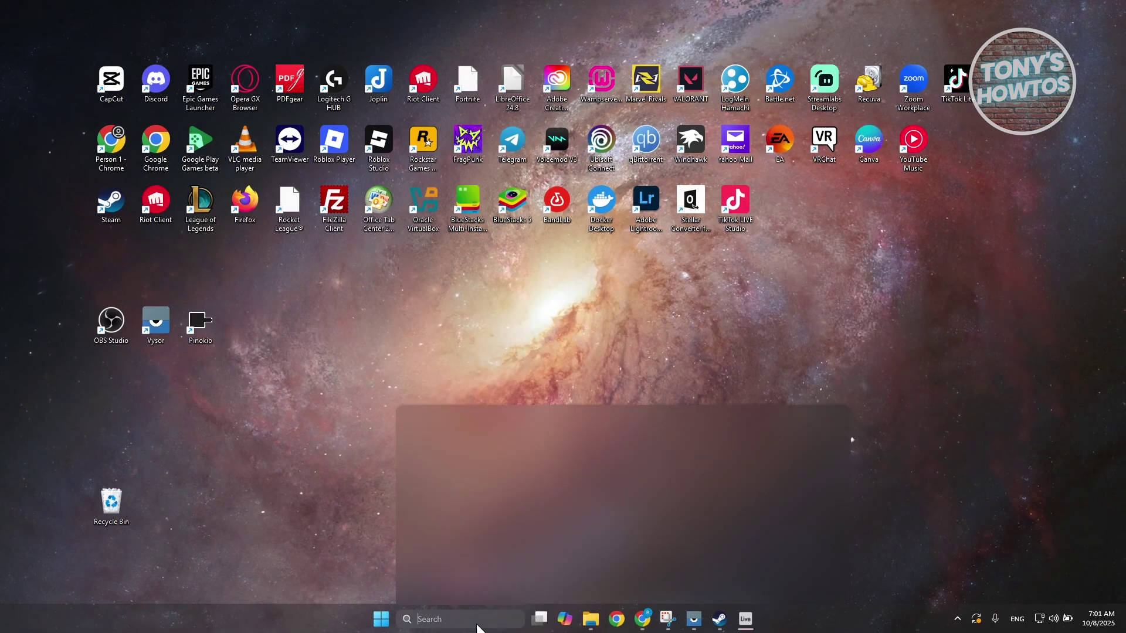
text(account)
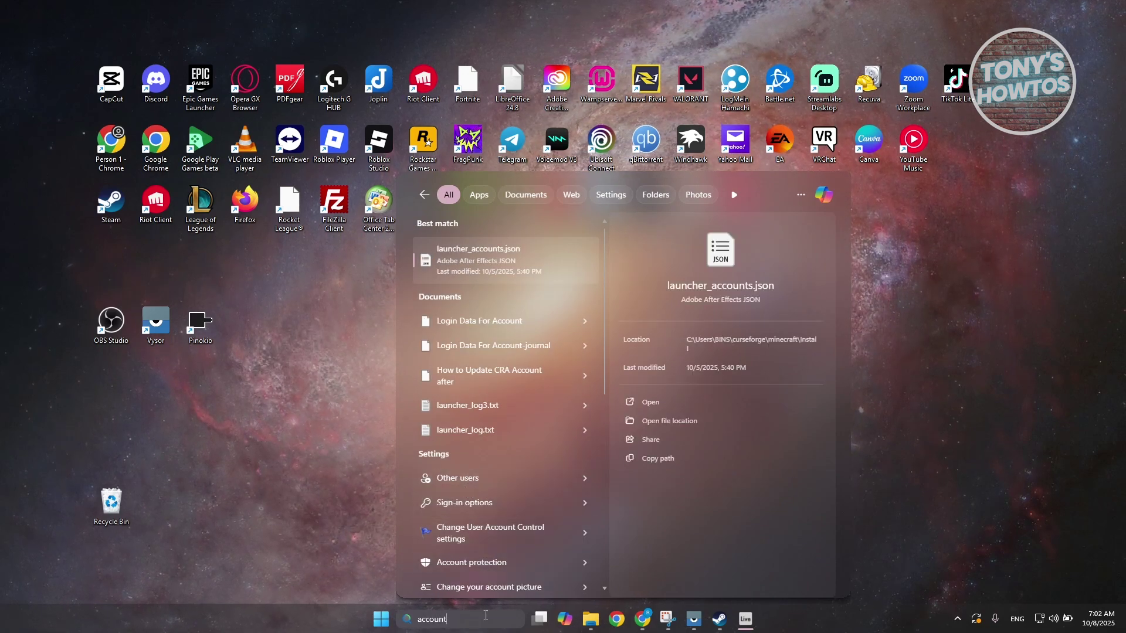
key(ctrl+a)
text(settings)
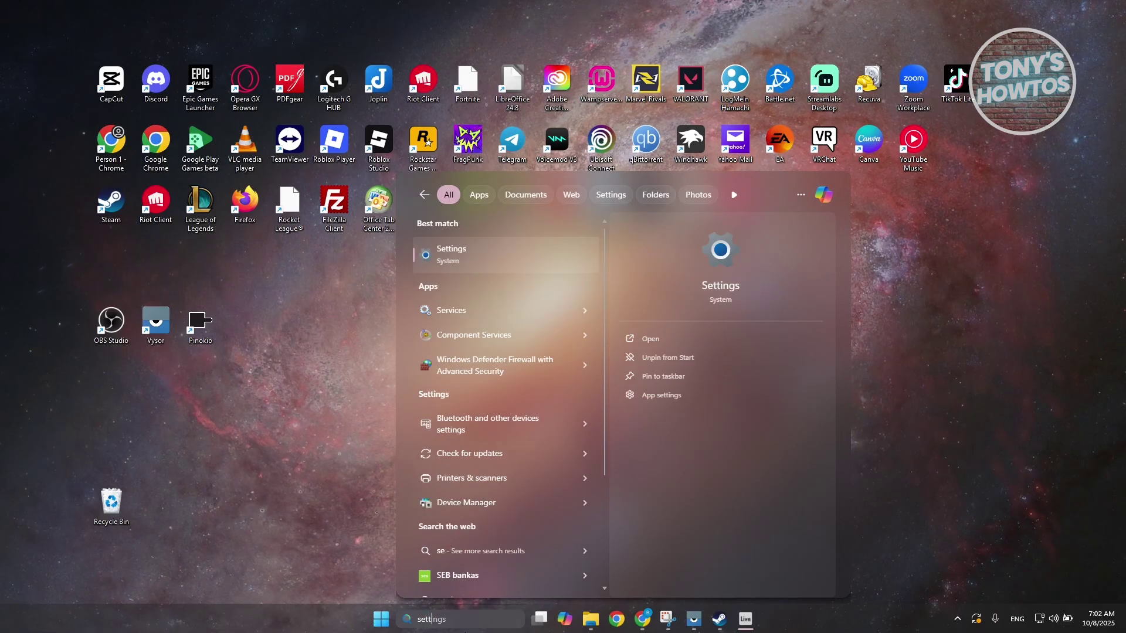
click(441, 264)
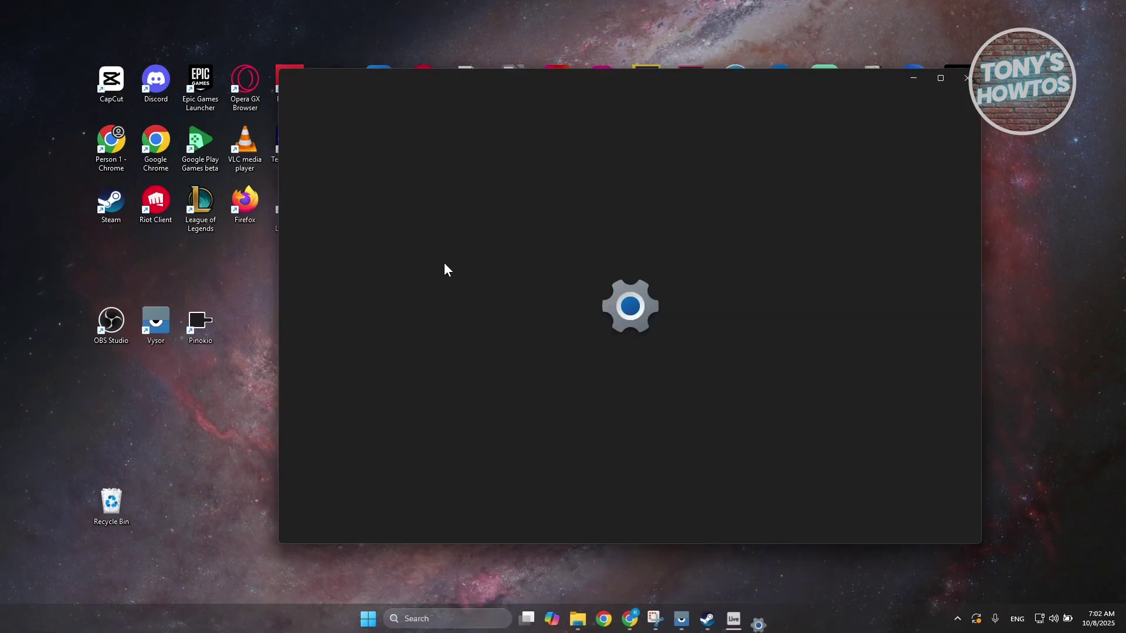
Navigate to Accounts > Other users
click(351, 307)
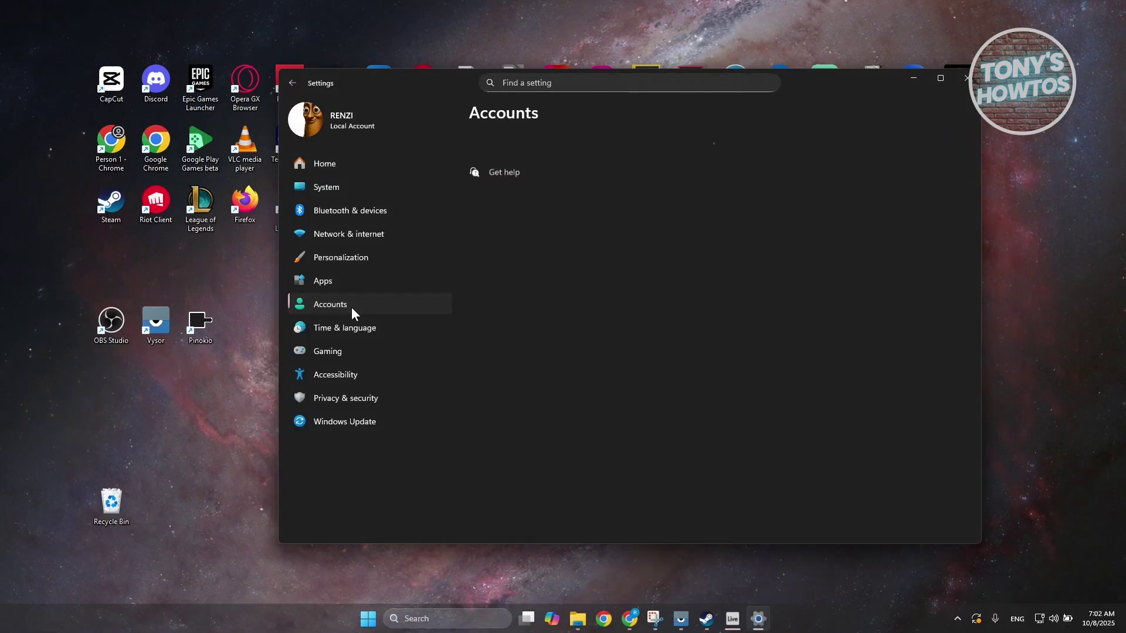
scroll(793, 290, down, 5)
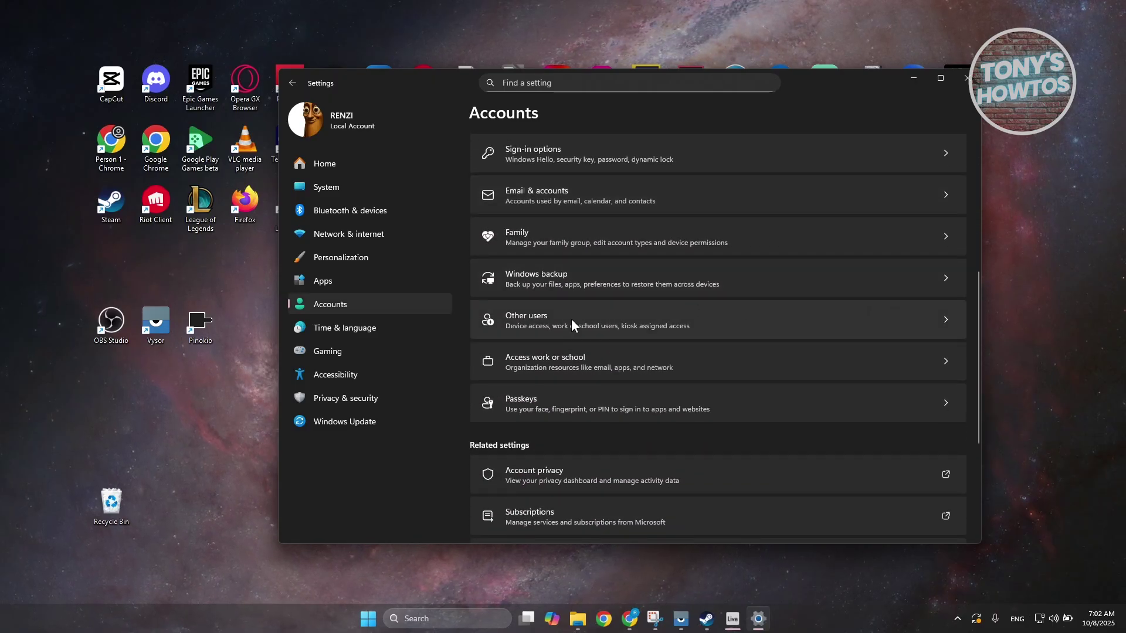
click(571, 319)
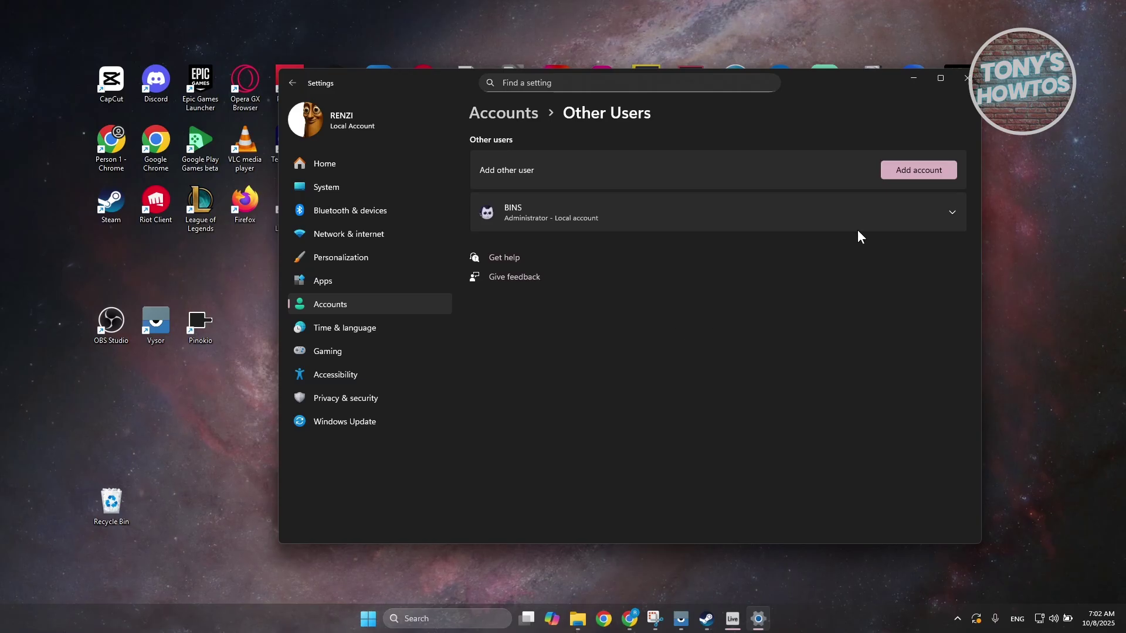
Create local user 'TEST' via Add account, skipping sign-in info and Microsoft account
click(923, 171)
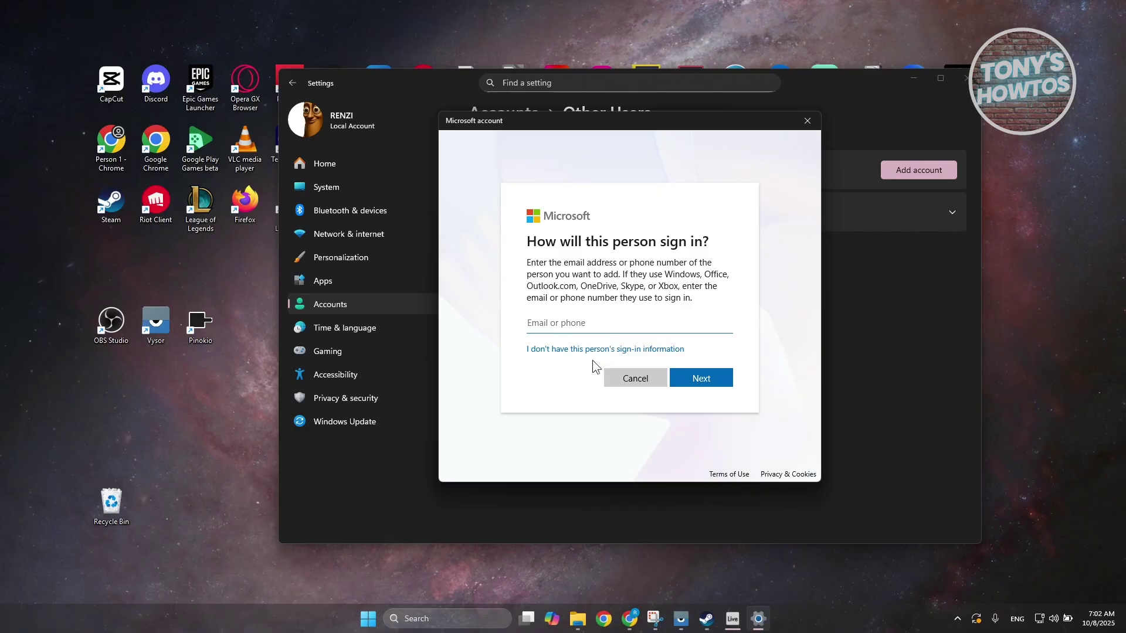
click(560, 352)
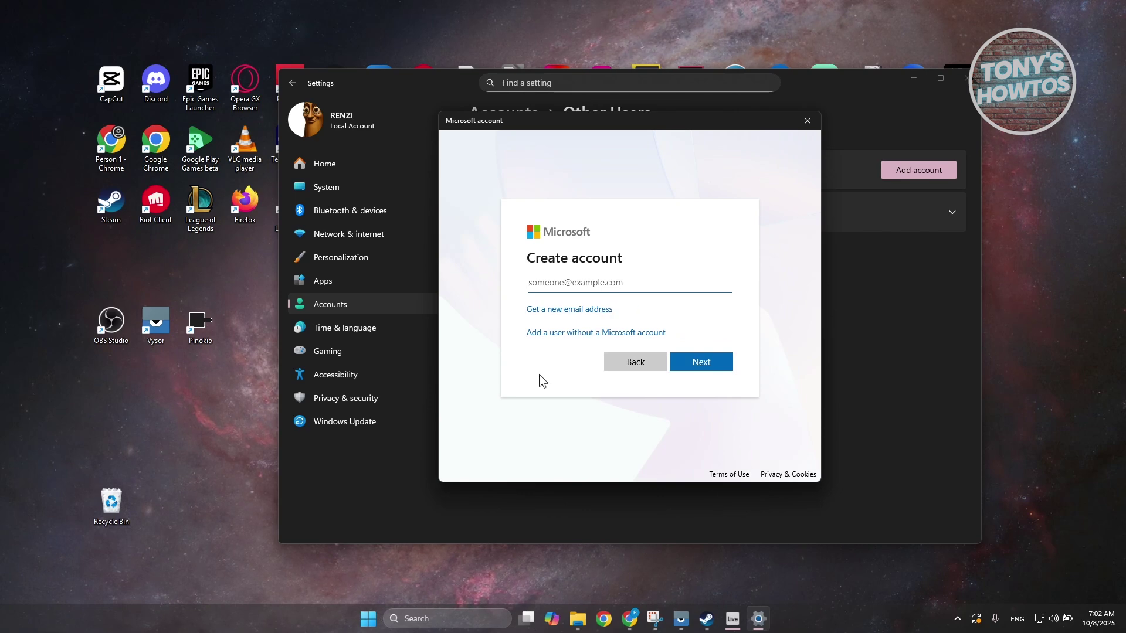
click(585, 334)
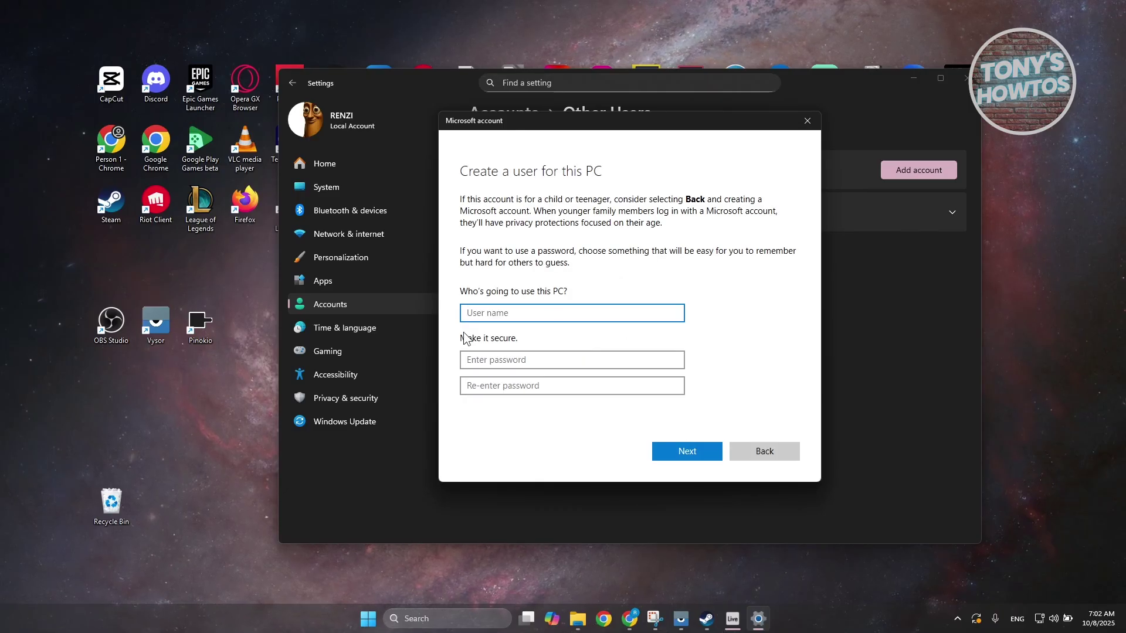
text(TEST)
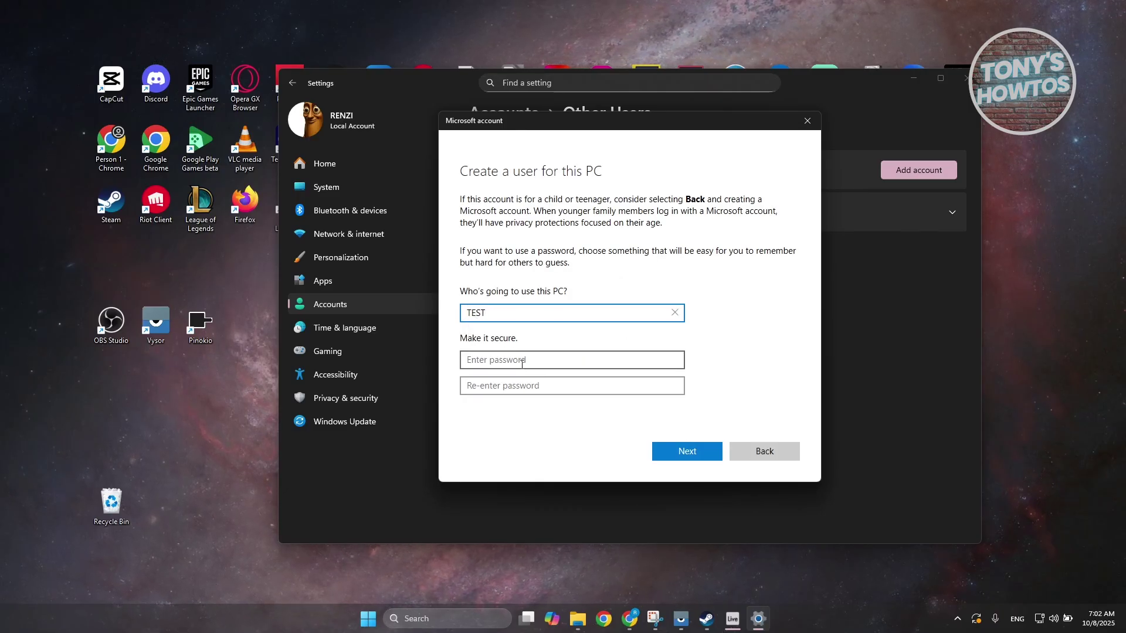
click(686, 451)
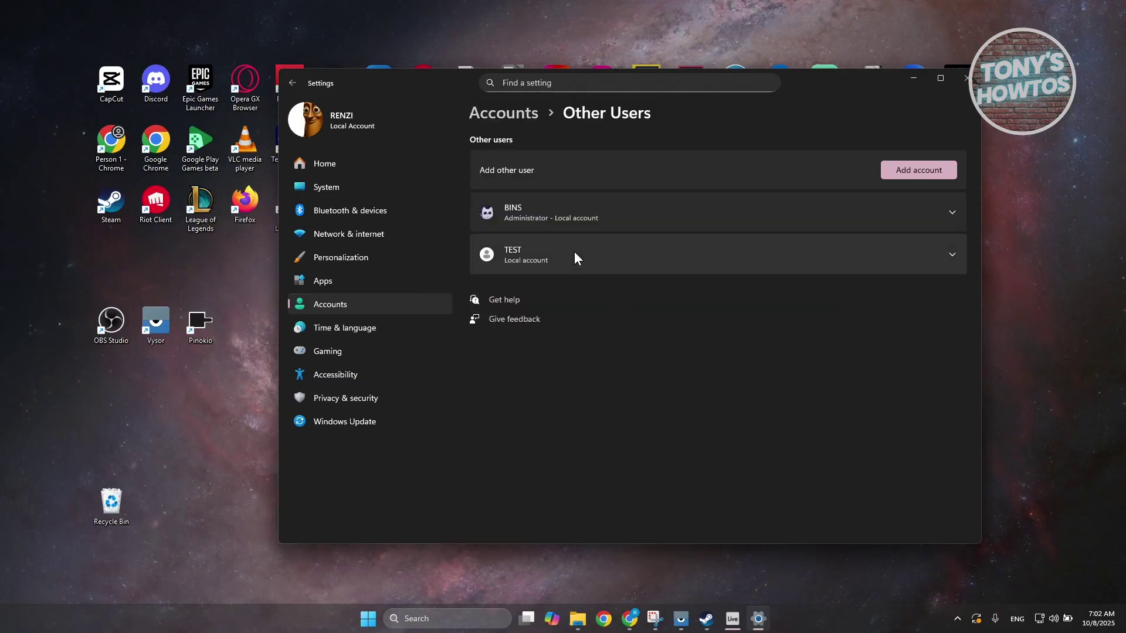
Change the TEST account's type from standard user to Administrator
click(951, 248)
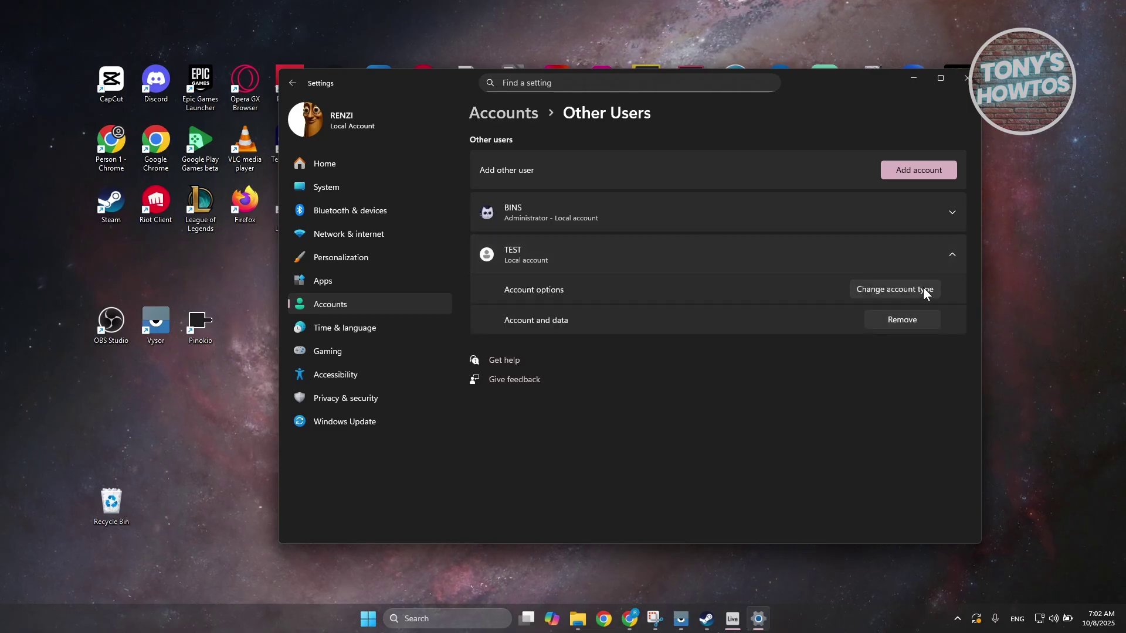
click(899, 291)
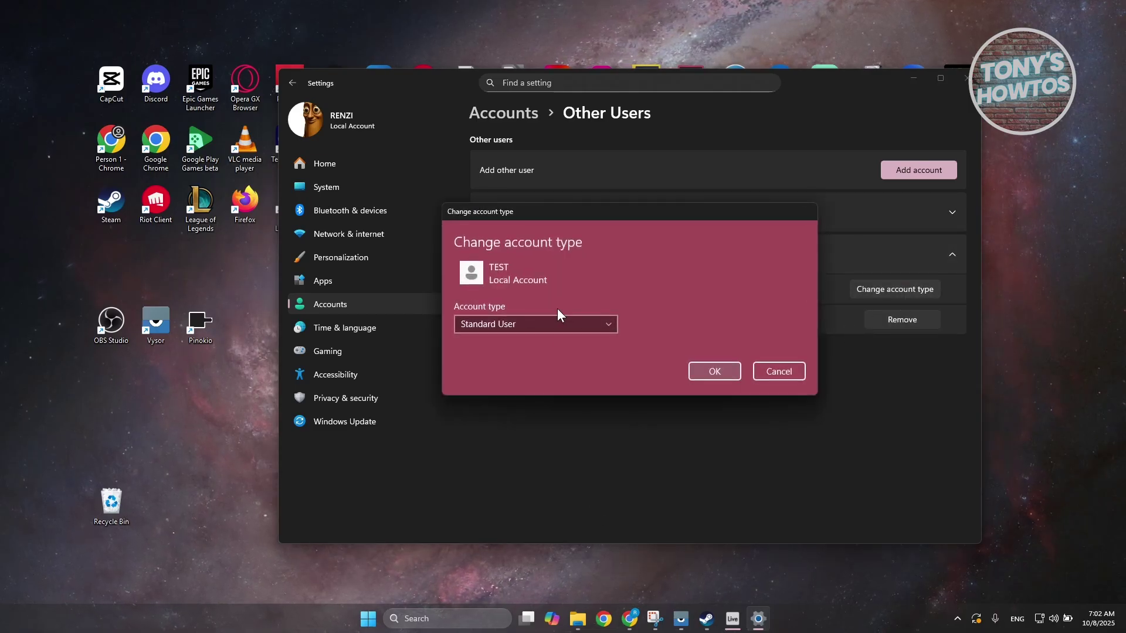
click(562, 325)
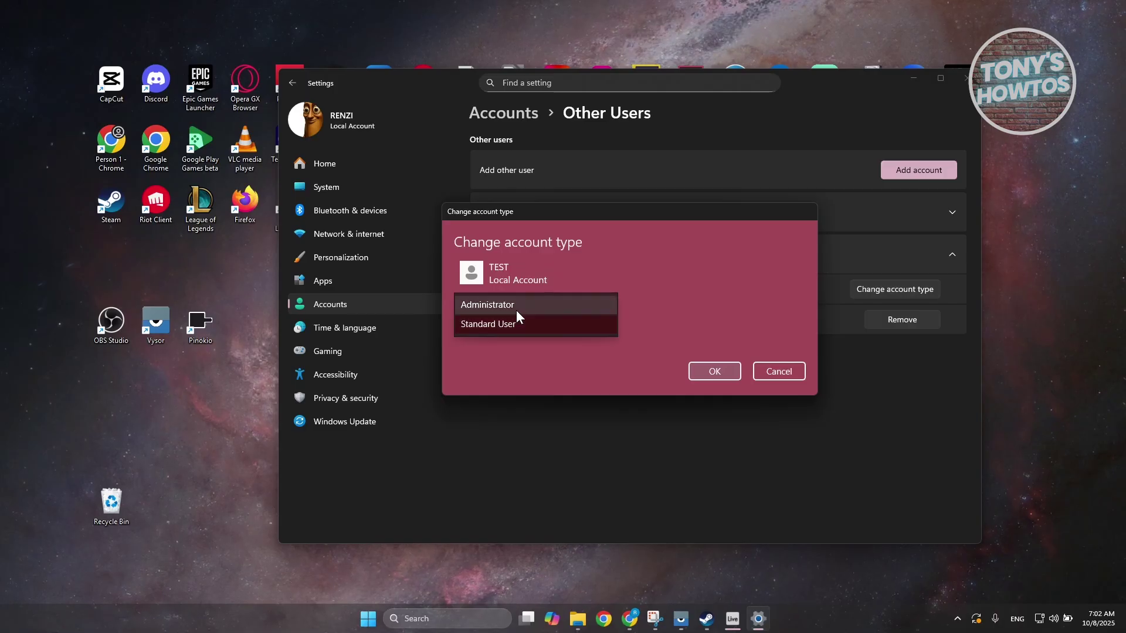
click(778, 371)
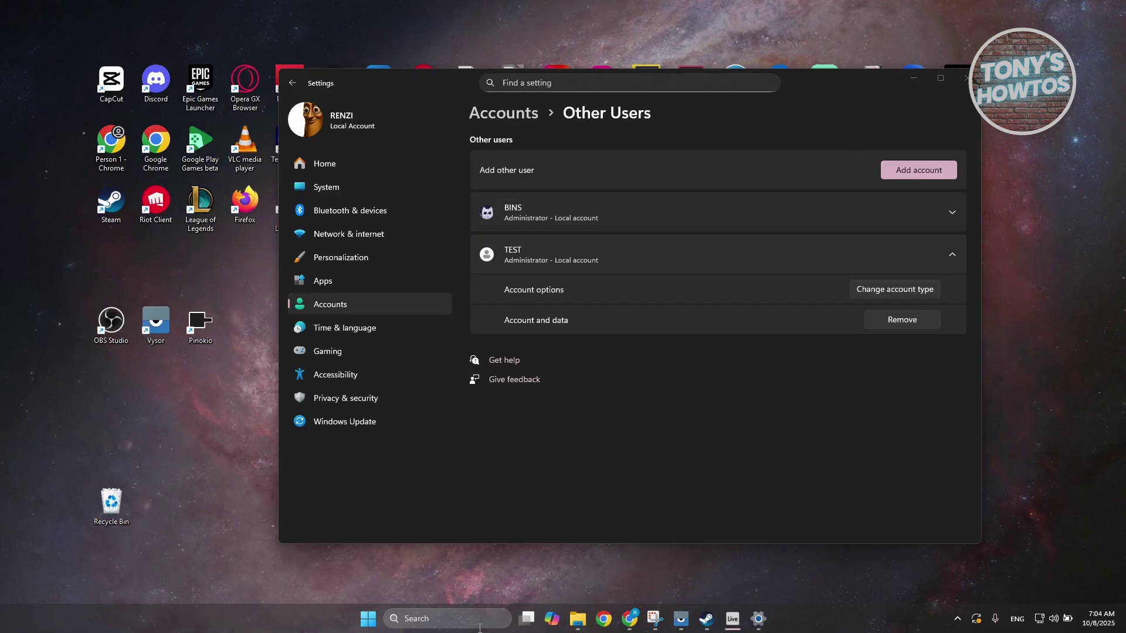
Search for 'CONTROL' and open Control Panel
click(496, 610)
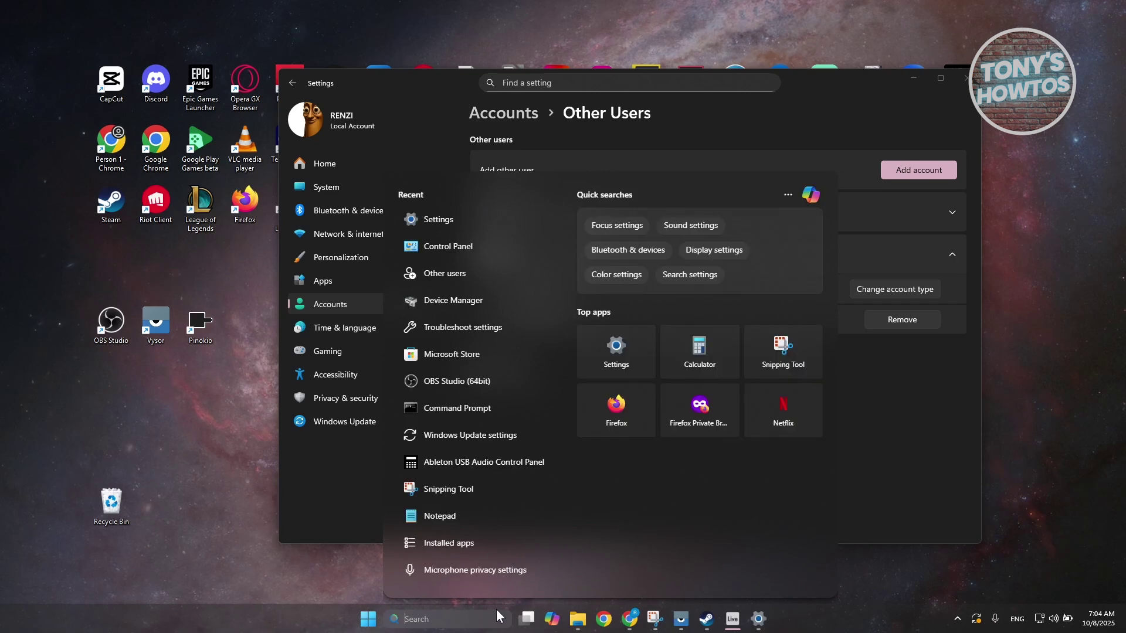
text(CONTROL)
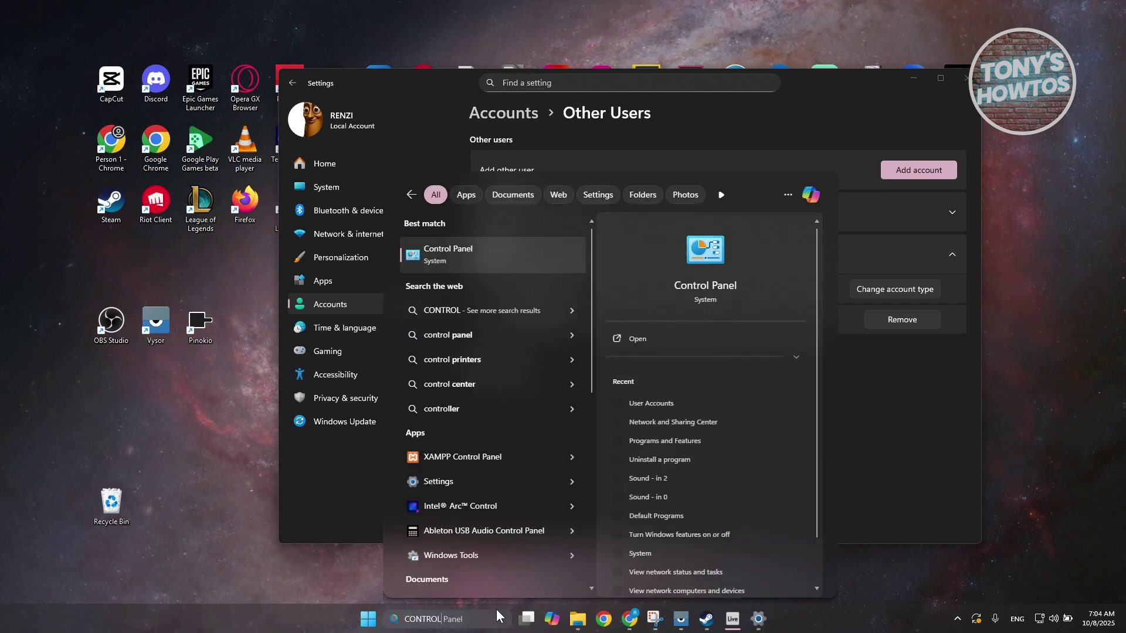
click(477, 258)
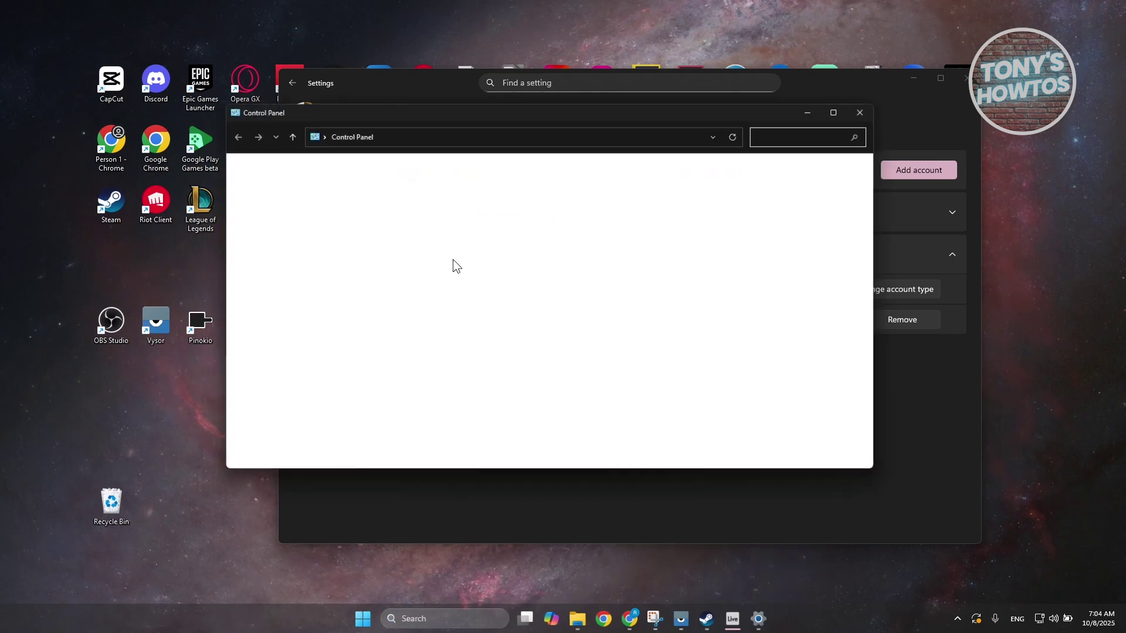
Go to User Accounts, view the Change your account name page, then cancel
click(635, 201)
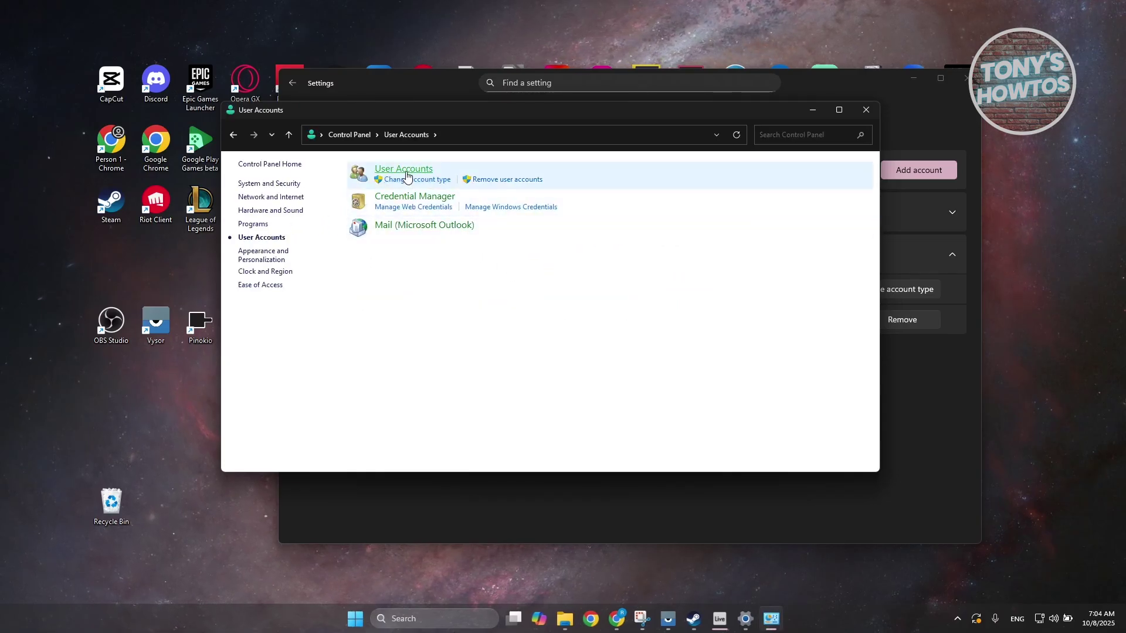
click(407, 173)
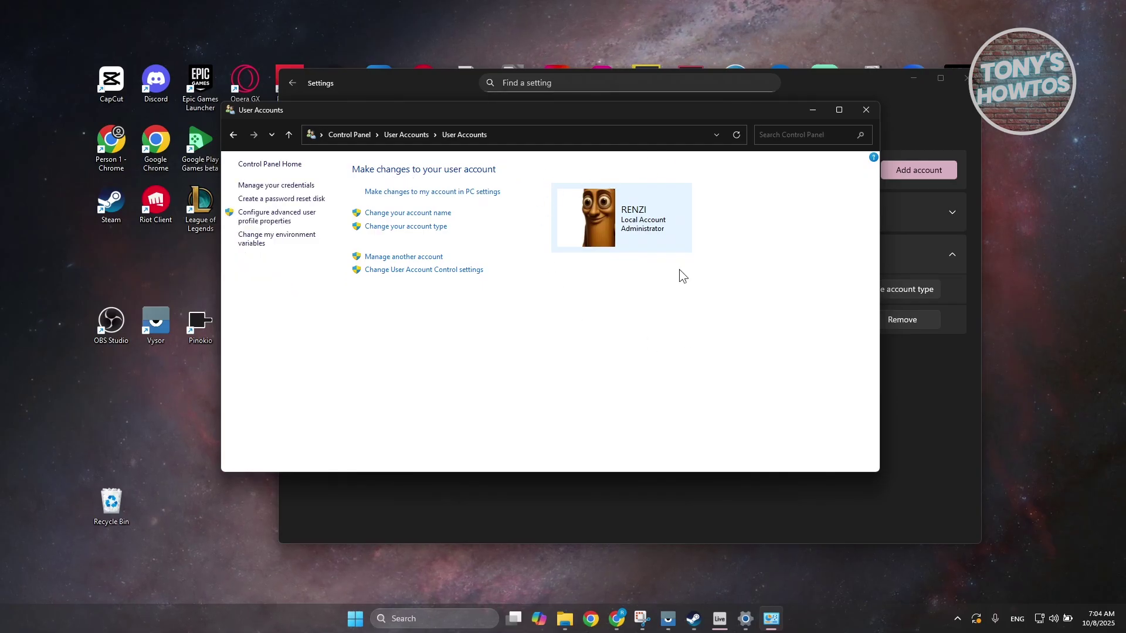
click(423, 213)
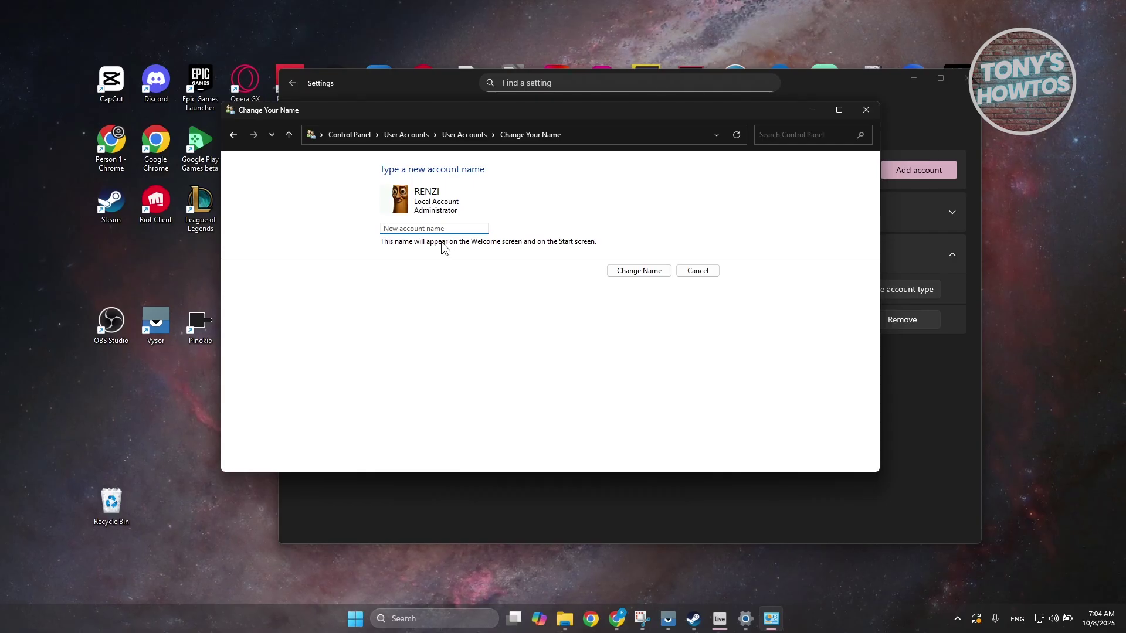
click(712, 270)
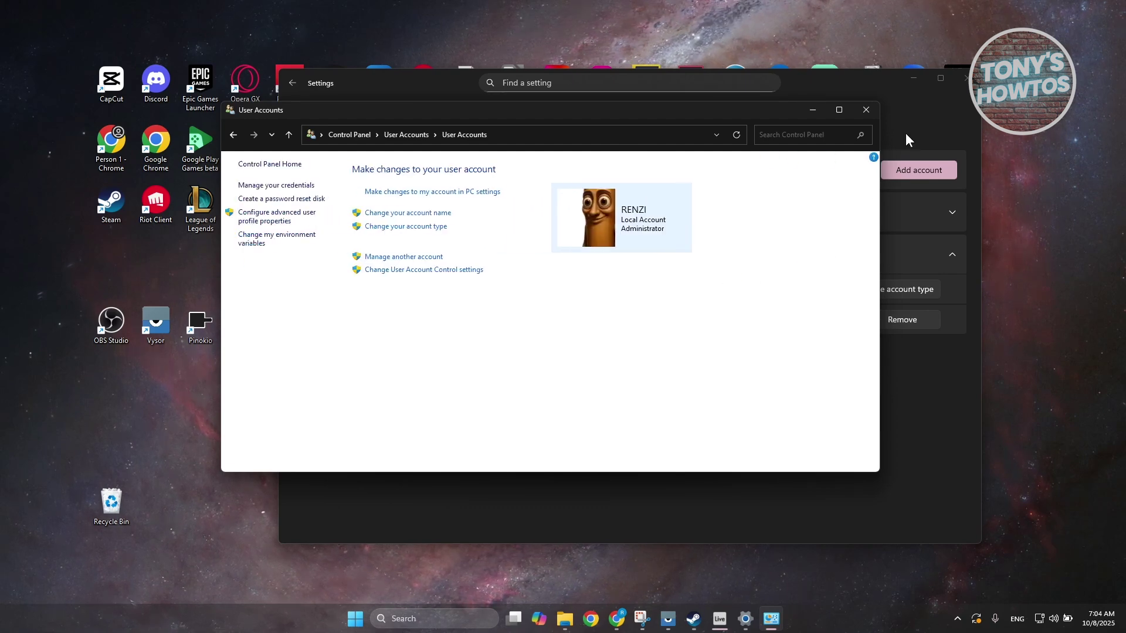